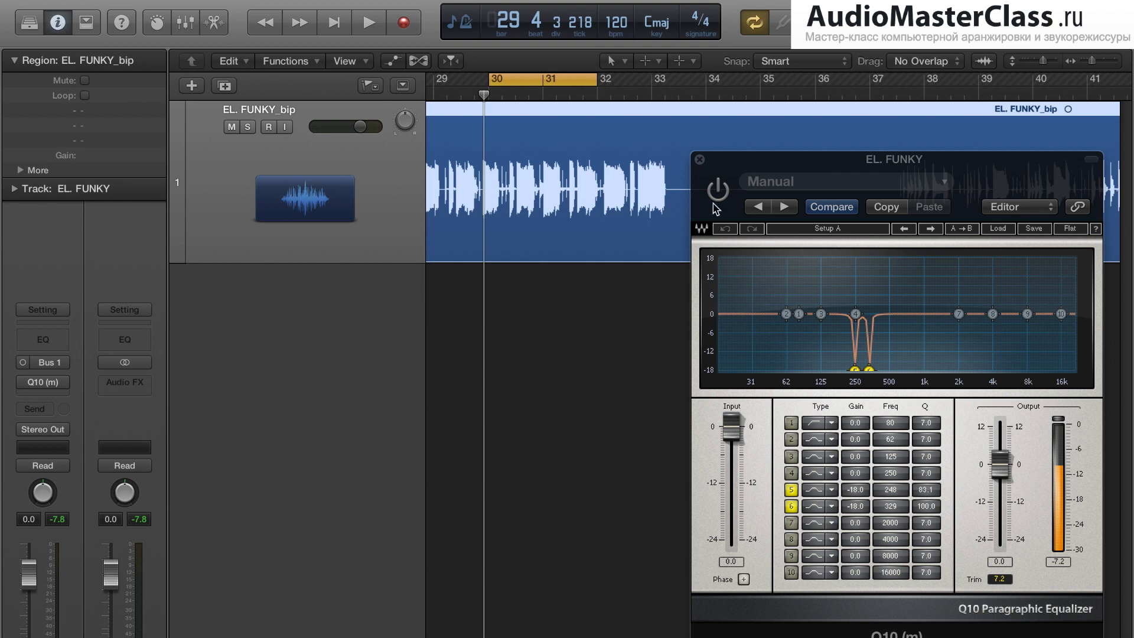
Play the EL. FUNKY region with the Q10 equalizer alternately switched on and off to compare the sound.
{"action": "left_click", "coordinate": [716, 191]}
{"action": "key", "text": "space"}
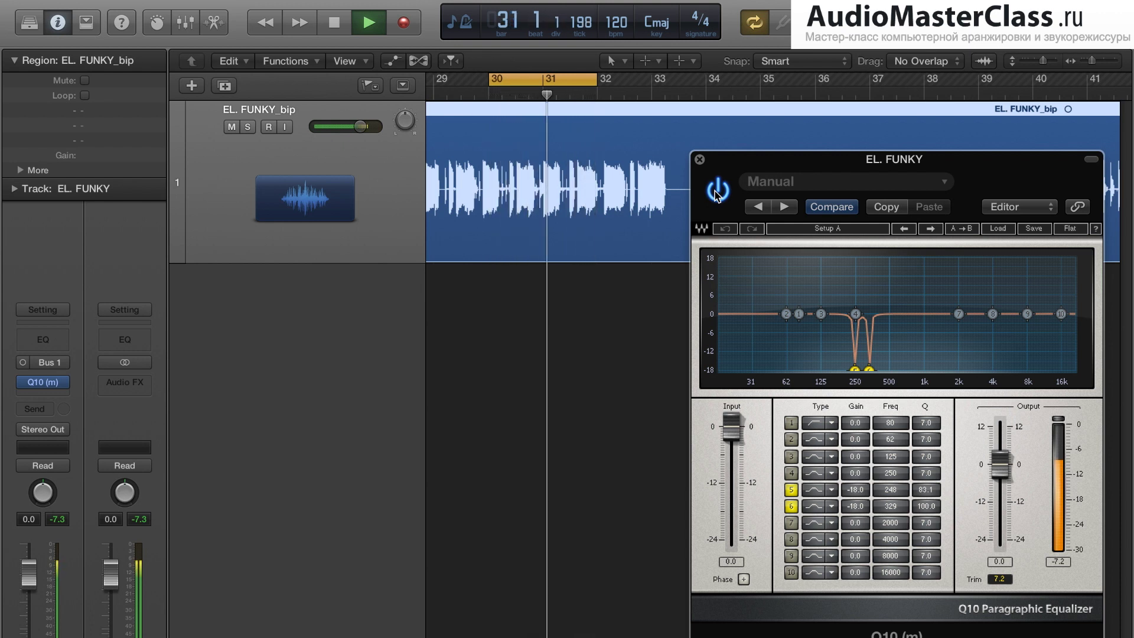
{"action": "key", "text": "space"}
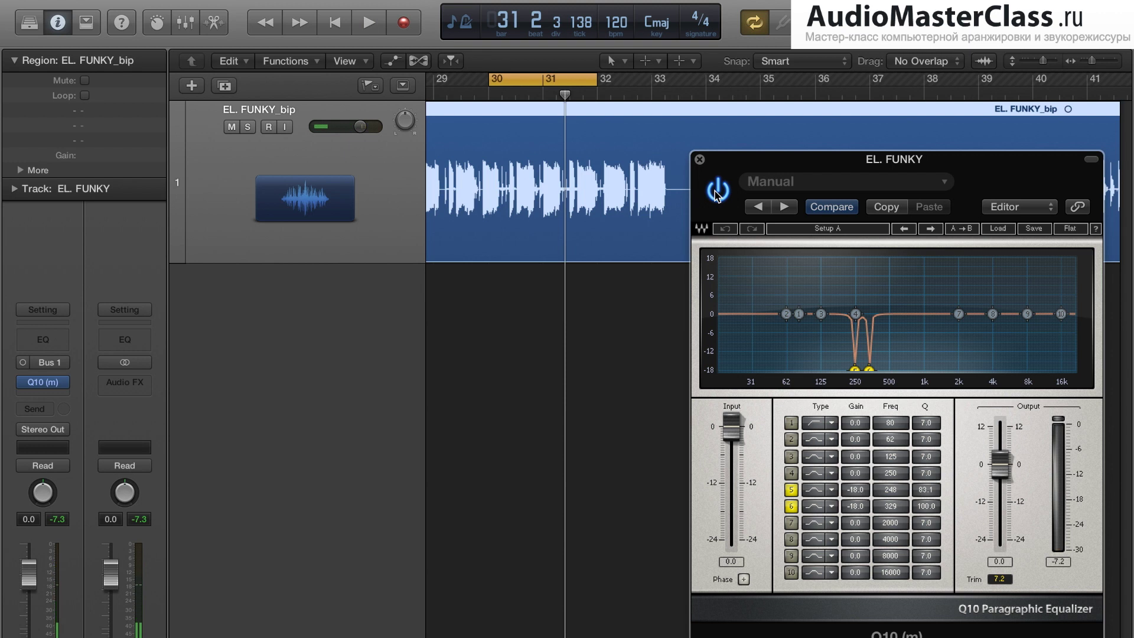
{"action": "left_click", "coordinate": [716, 192]}
{"action": "key", "text": "space"}
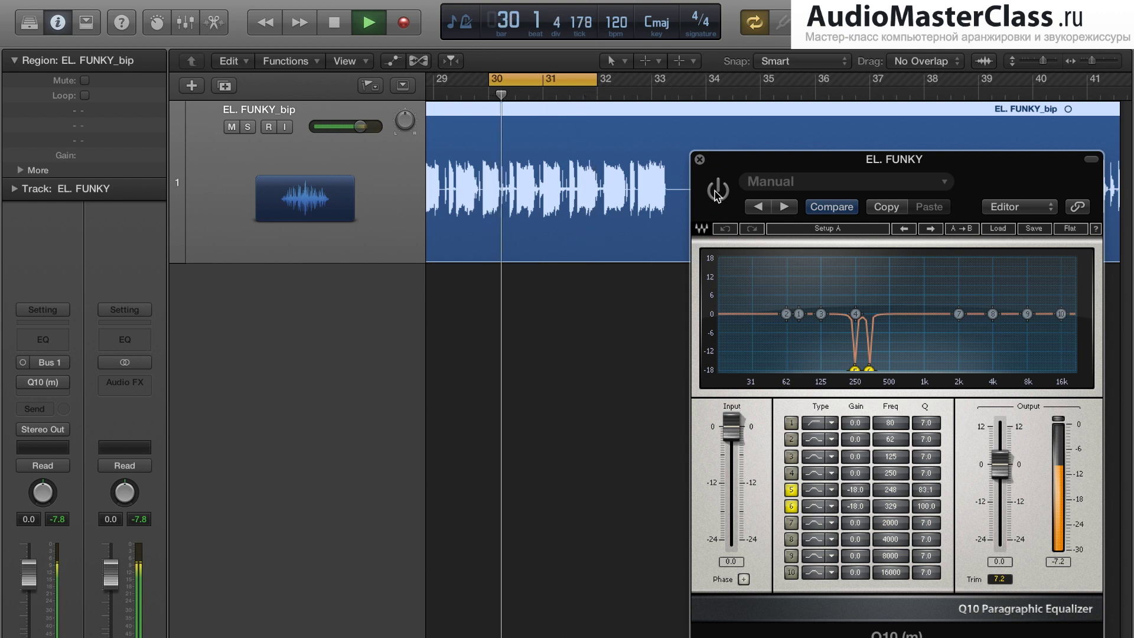
{"action": "key", "text": "space"}
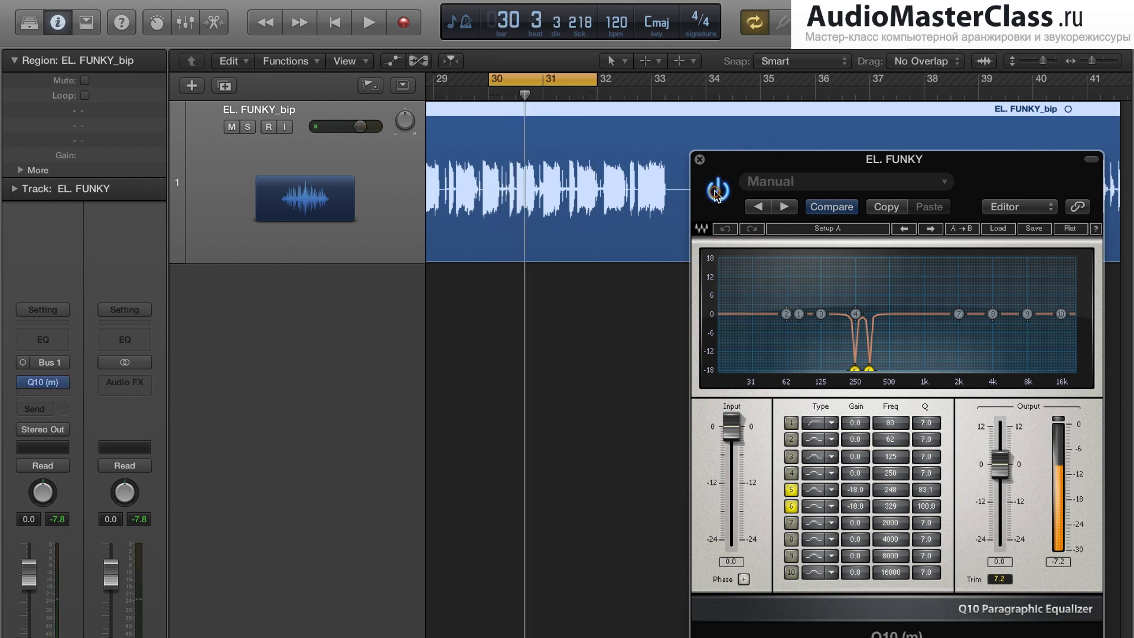
{"action": "left_click", "coordinate": [715, 192]}
{"action": "key", "text": "space"}
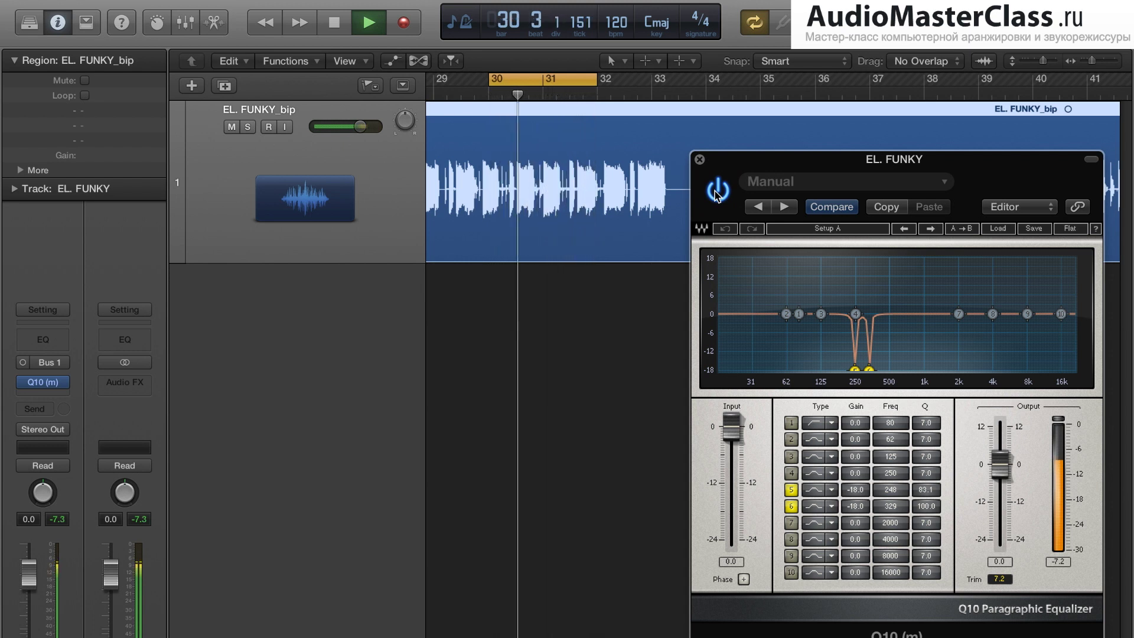
{"action": "key", "text": "space"}
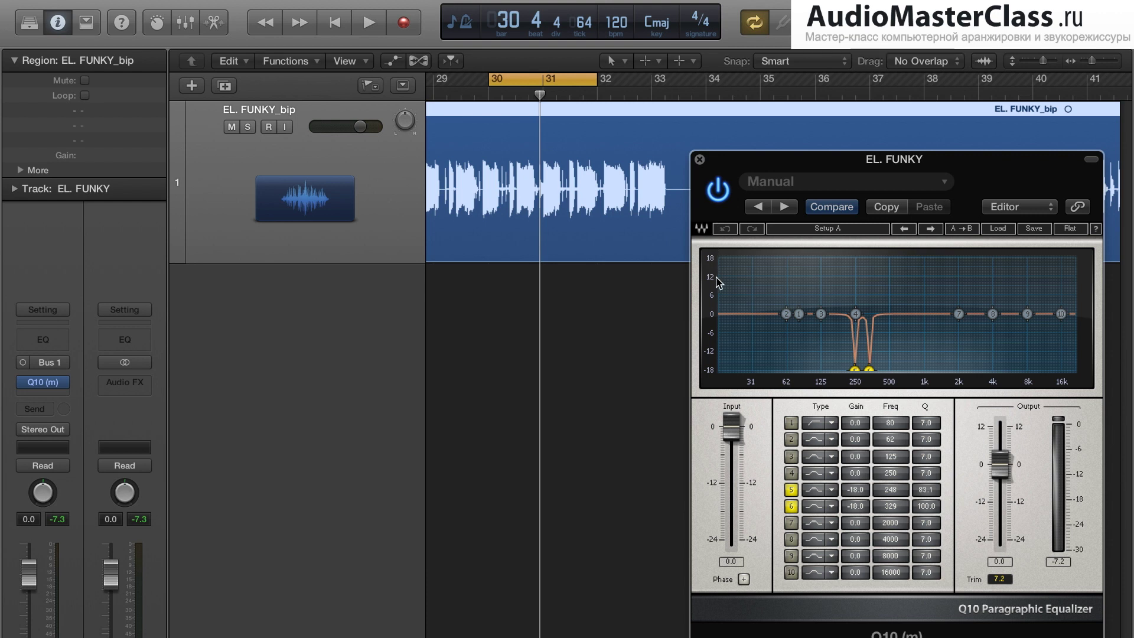
Boost Q10 band 5 to 18 dB during playback, tune its frequency to 250 Hz and return its gain to -18 dB.
{"action": "left_click_drag", "start_coordinate": [855, 489], "coordinate": [856, 495]}
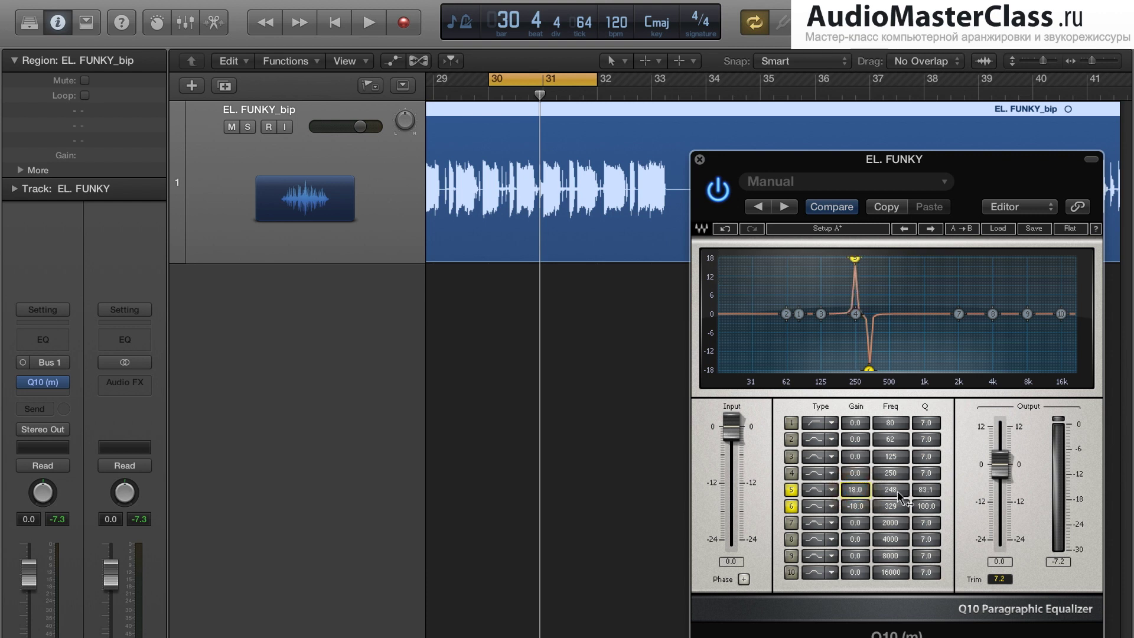
{"action": "key", "text": "space"}
{"action": "mouse_move", "coordinate": [895, 491]}
{"action": "left_mouse_down"}
{"action": "mouse_move", "coordinate": [895, 500]}
{"action": "mouse_move", "coordinate": [895, 488]}
{"action": "left_mouse_up"}
{"action": "left_click_drag", "start_coordinate": [855, 258], "coordinate": [852, 394]}
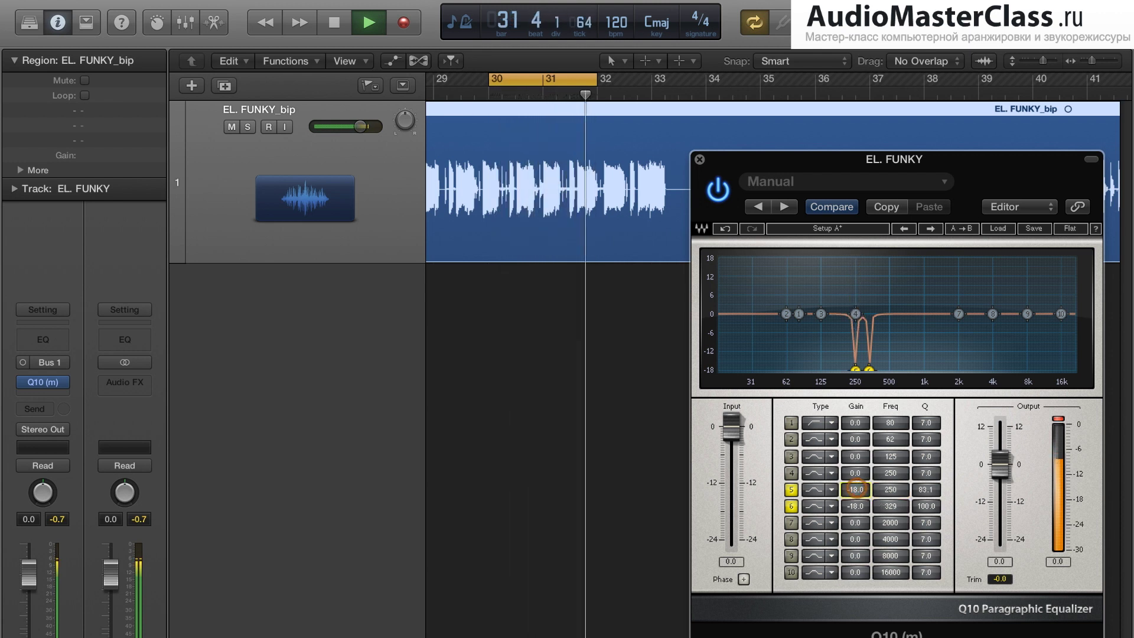
{"action": "key", "text": "space"}
{"action": "left_click", "coordinate": [724, 229]}
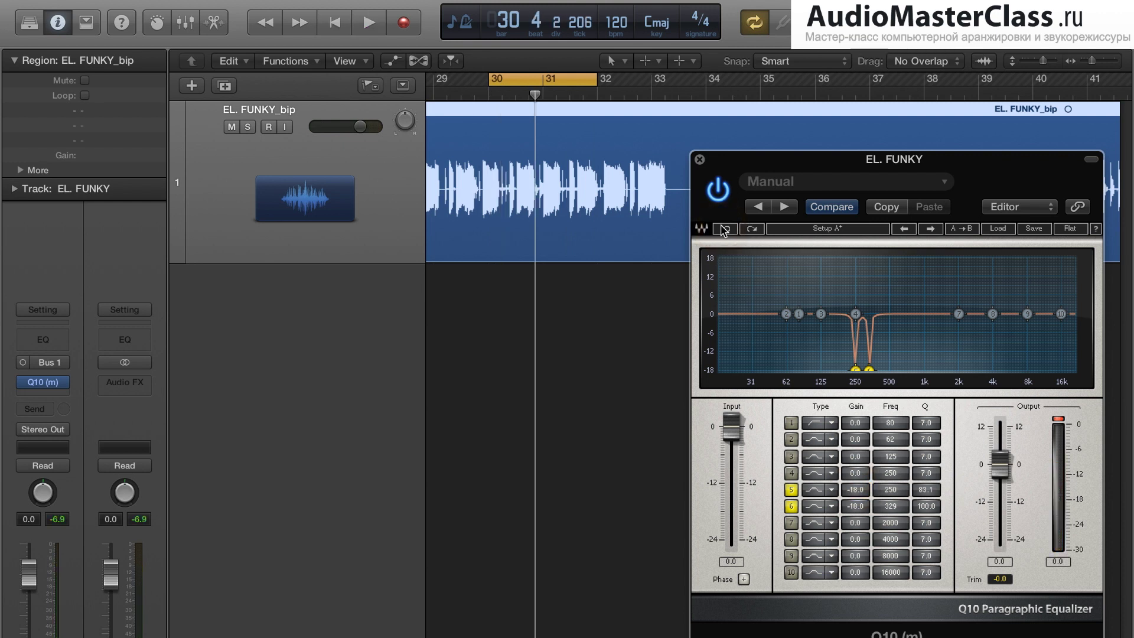
Audition Q10 band 6 at 18 dB gain during playback and return its gain to -18 dB.
{"action": "key", "text": "space"}
{"action": "left_click_drag", "start_coordinate": [858, 511], "coordinate": [858, 461]}
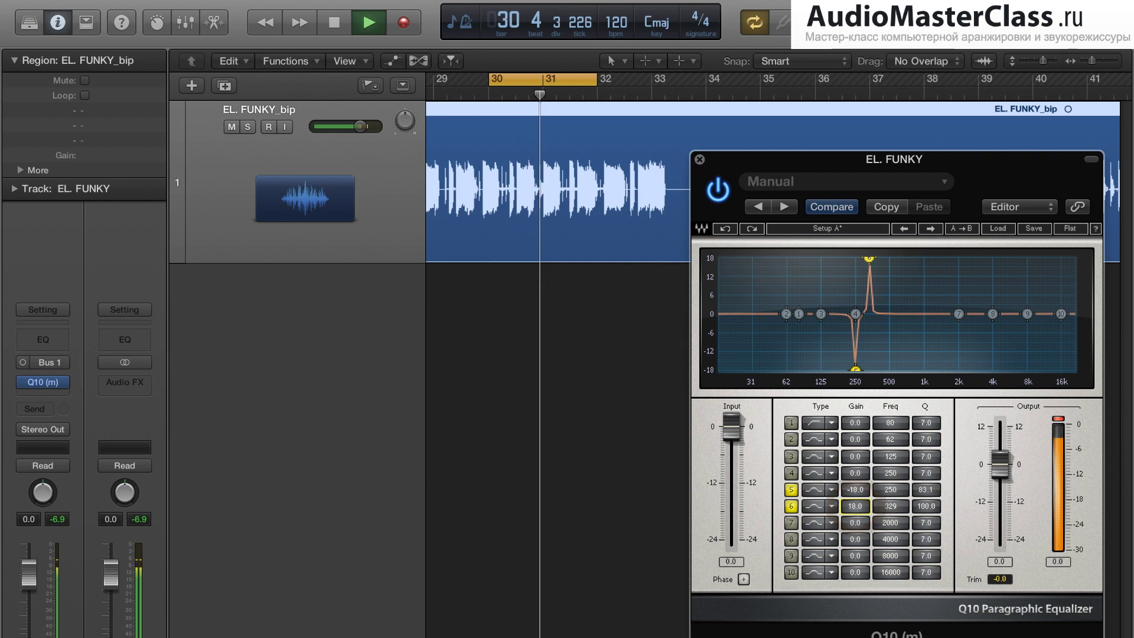
{"action": "left_click_drag", "start_coordinate": [856, 506], "coordinate": [855, 532]}
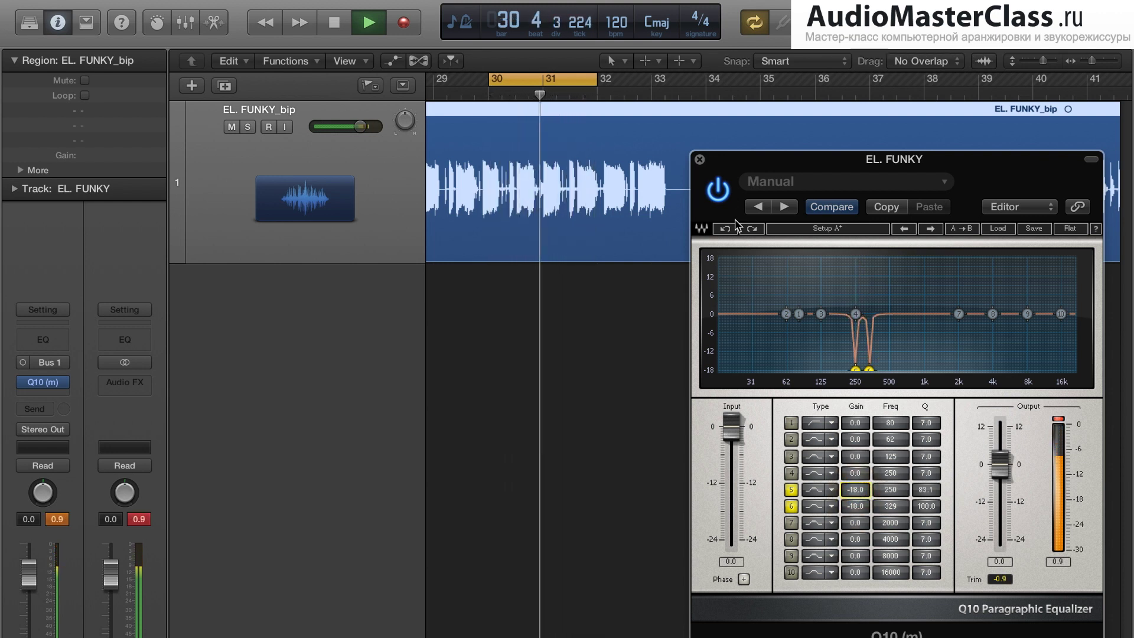
{"action": "key", "text": "space"}
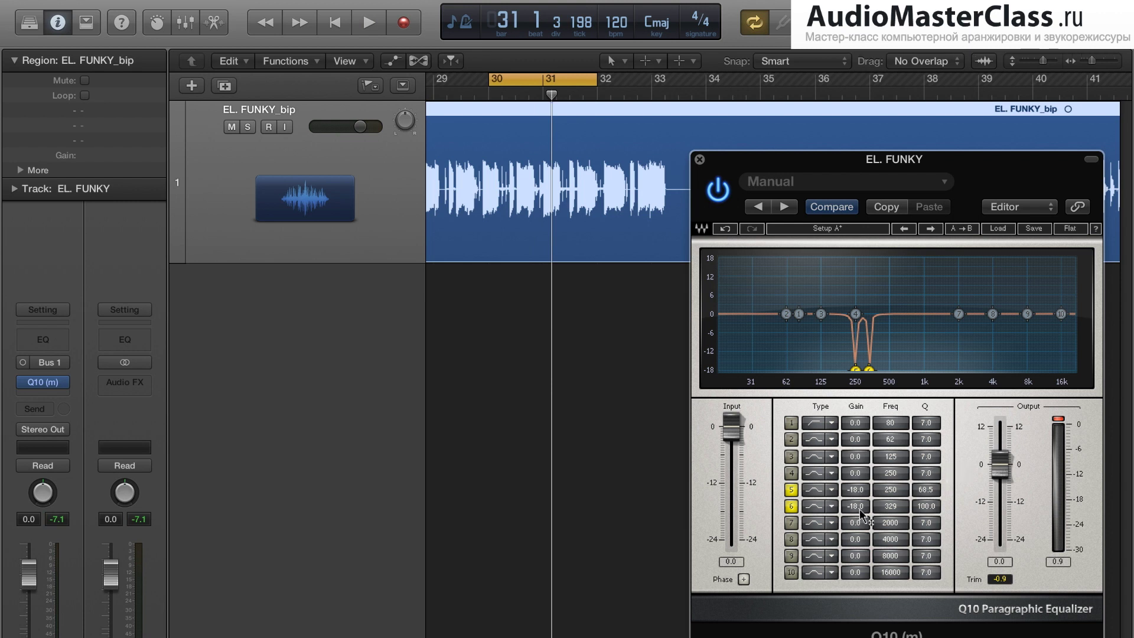
{"action": "mouse_move", "coordinate": [863, 492]}
{"action": "left_mouse_down"}
{"action": "mouse_move", "coordinate": [857, 472]}
{"action": "mouse_move", "coordinate": [856, 493]}
{"action": "left_mouse_up"}
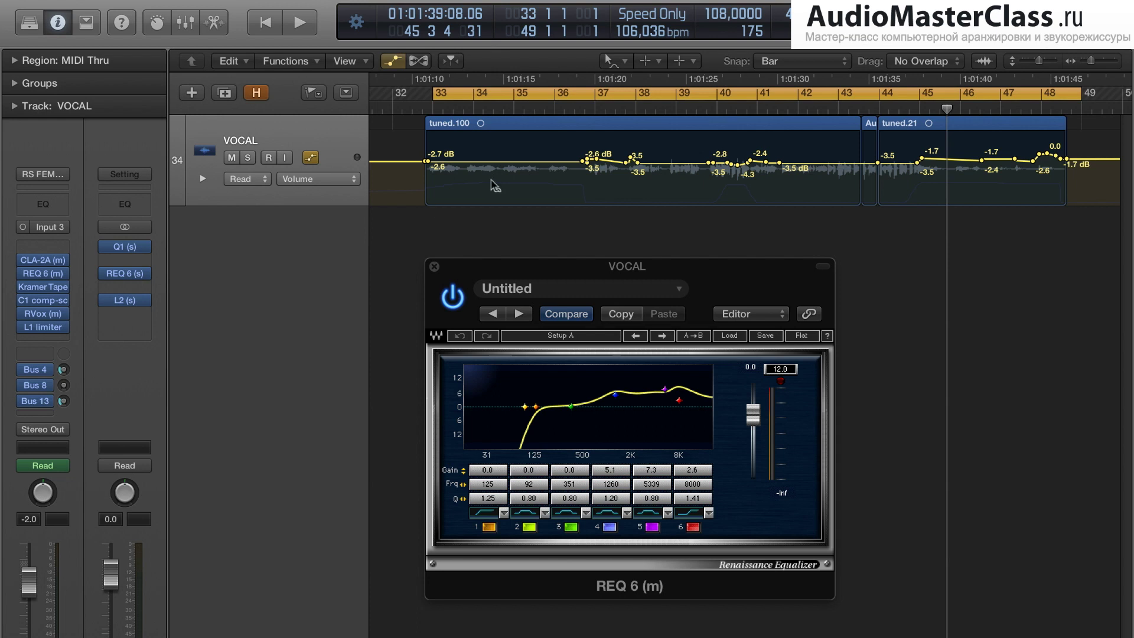
Play the VOCAL track with the REQ 6 equalizer bypassed and re-enabled to compare the sound.
{"action": "left_click", "coordinate": [453, 297]}
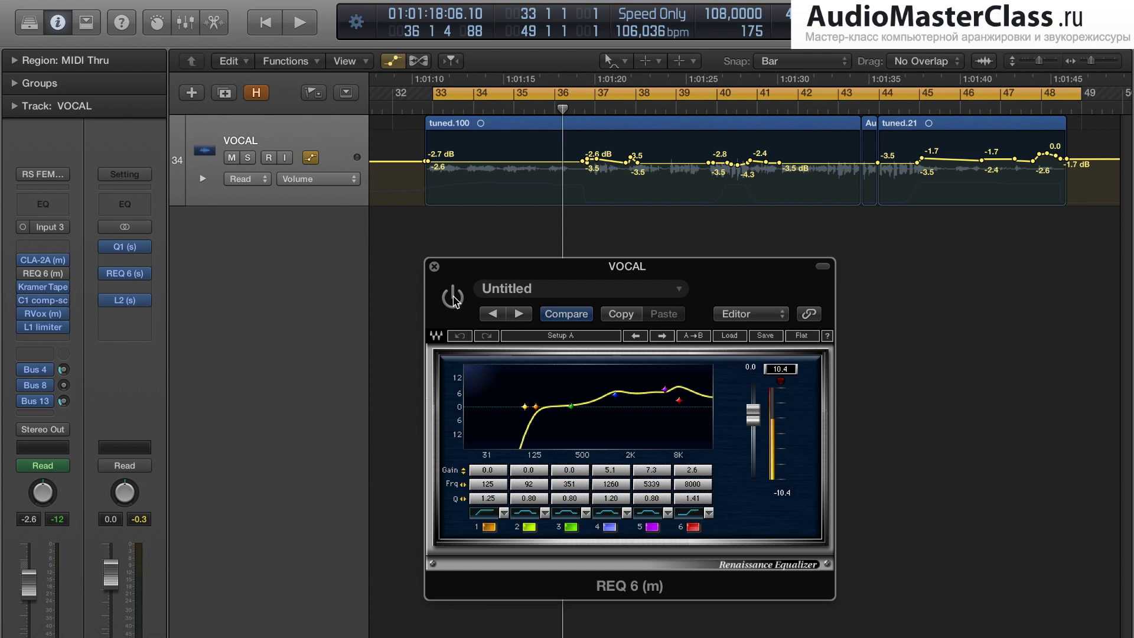
{"action": "key", "text": "space"}
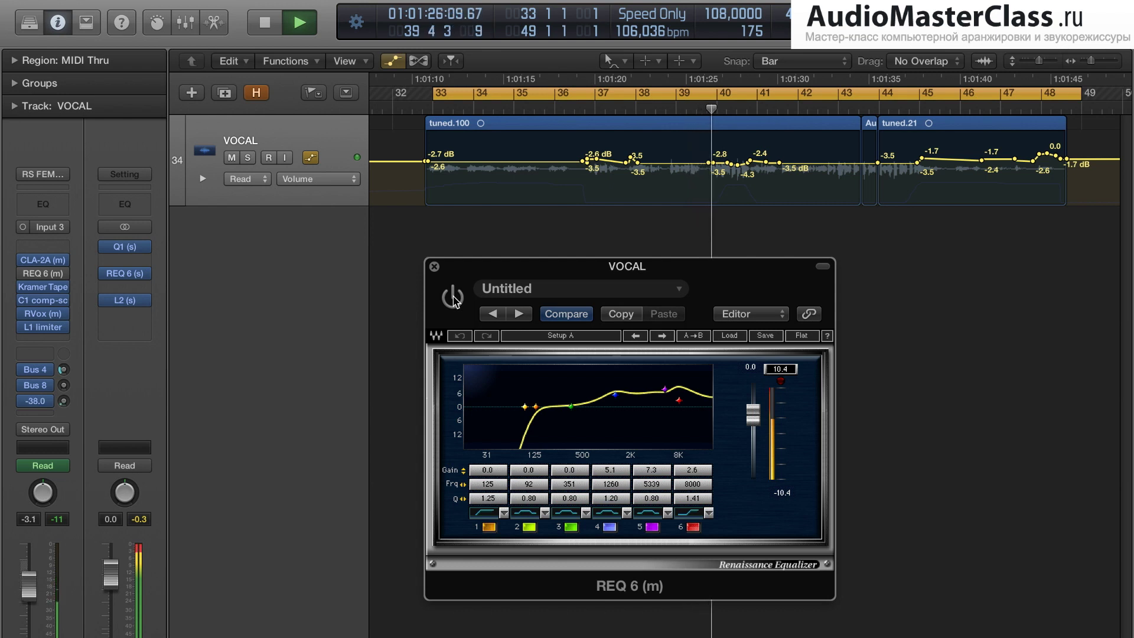
{"action": "left_click", "coordinate": [453, 297]}
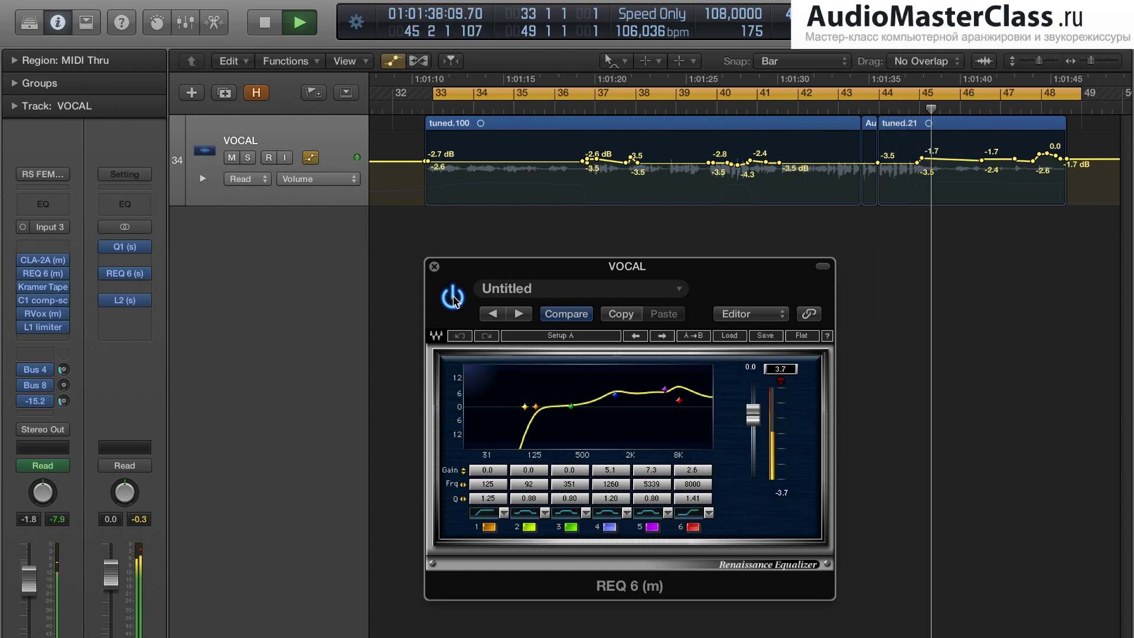
{"action": "key", "text": "space"}
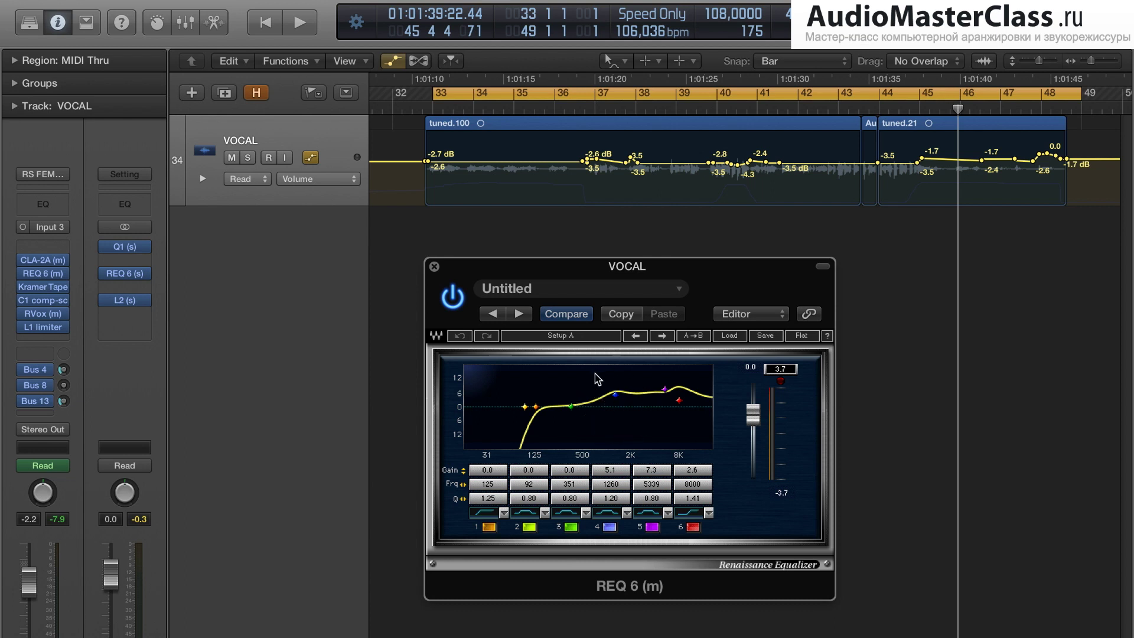
Audition REQ 6 band 4 during playback with the band off and on, and set it to 4.8 dB at 1335 Hz.
{"action": "left_click_drag", "start_coordinate": [615, 396], "coordinate": [614, 408]}
{"action": "key", "text": "space"}
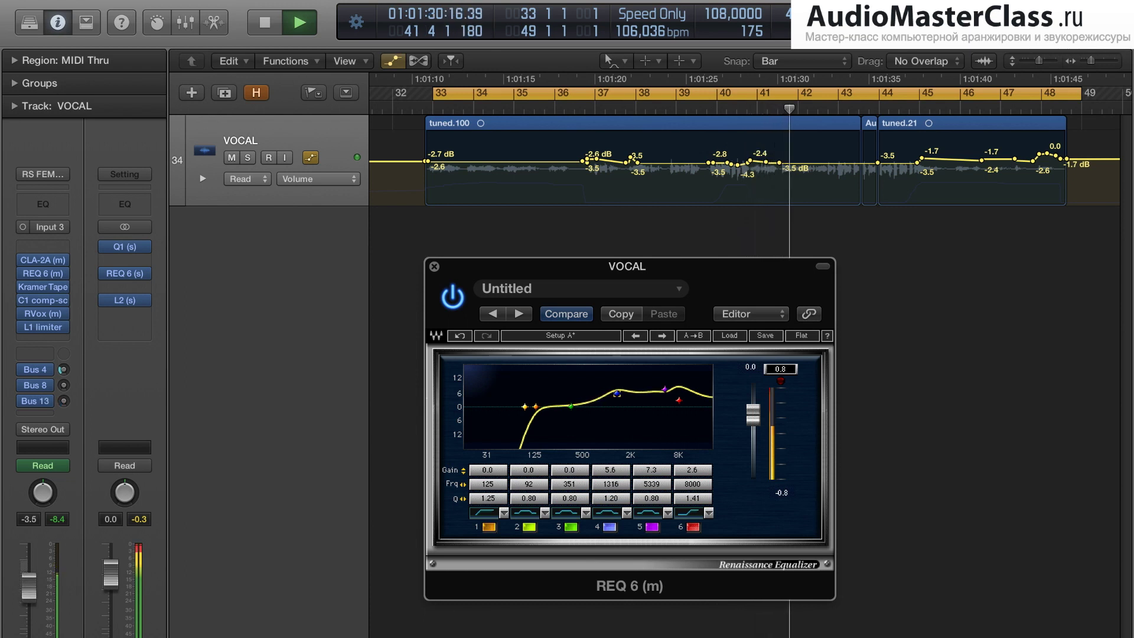
{"action": "left_click", "coordinate": [609, 528]}
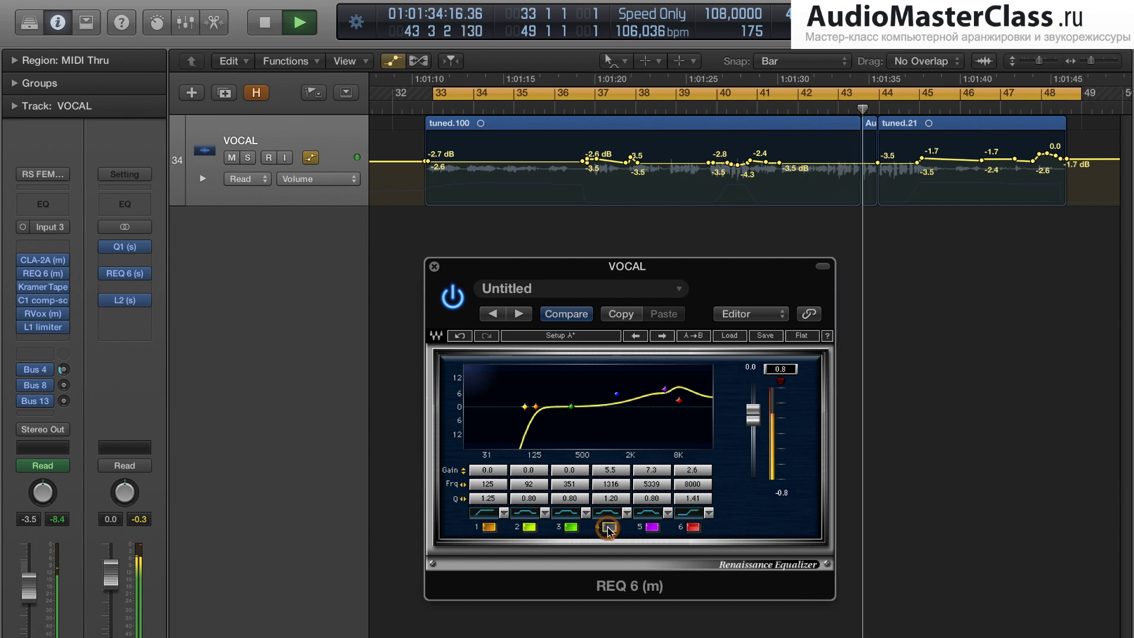
{"action": "left_click", "coordinate": [608, 527]}
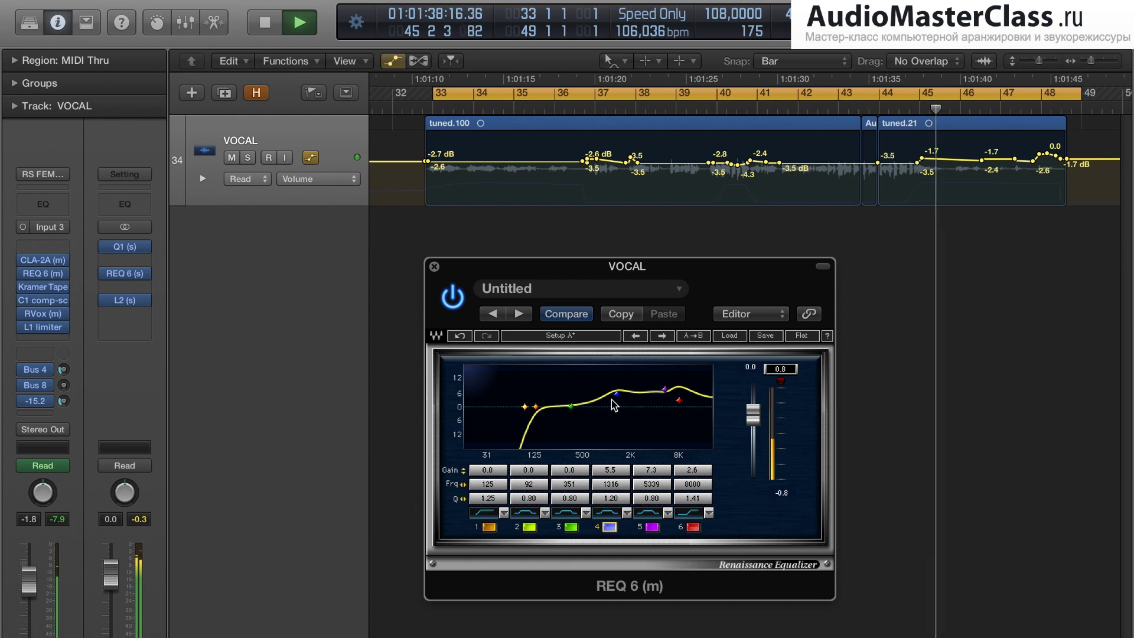
{"action": "key", "text": "space"}
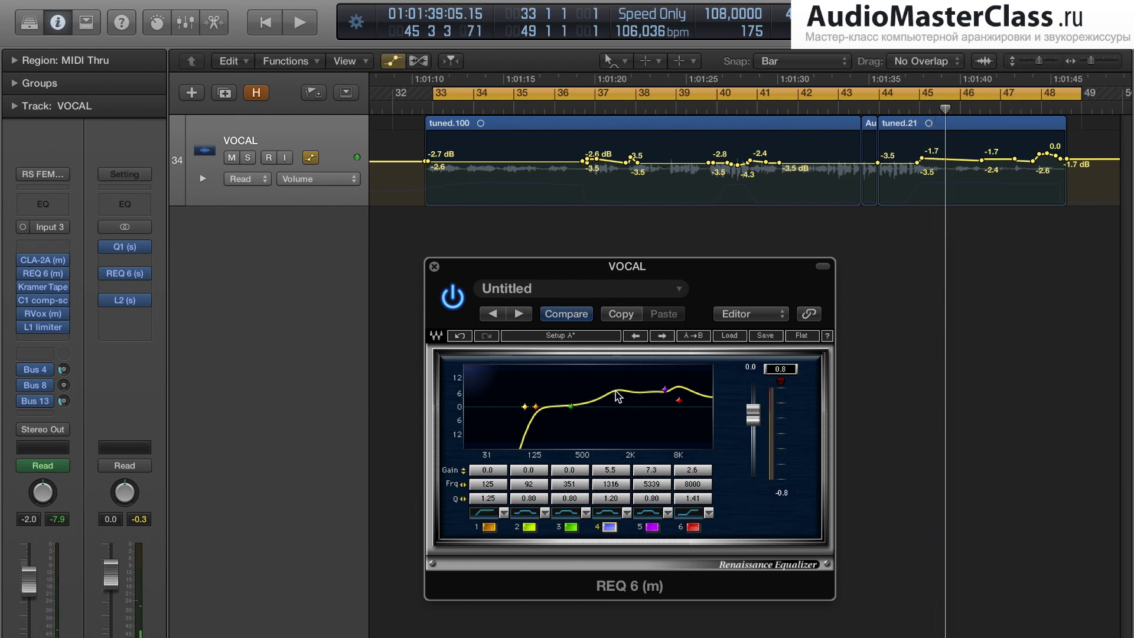
{"action": "left_click_drag", "start_coordinate": [618, 395], "coordinate": [617, 397]}
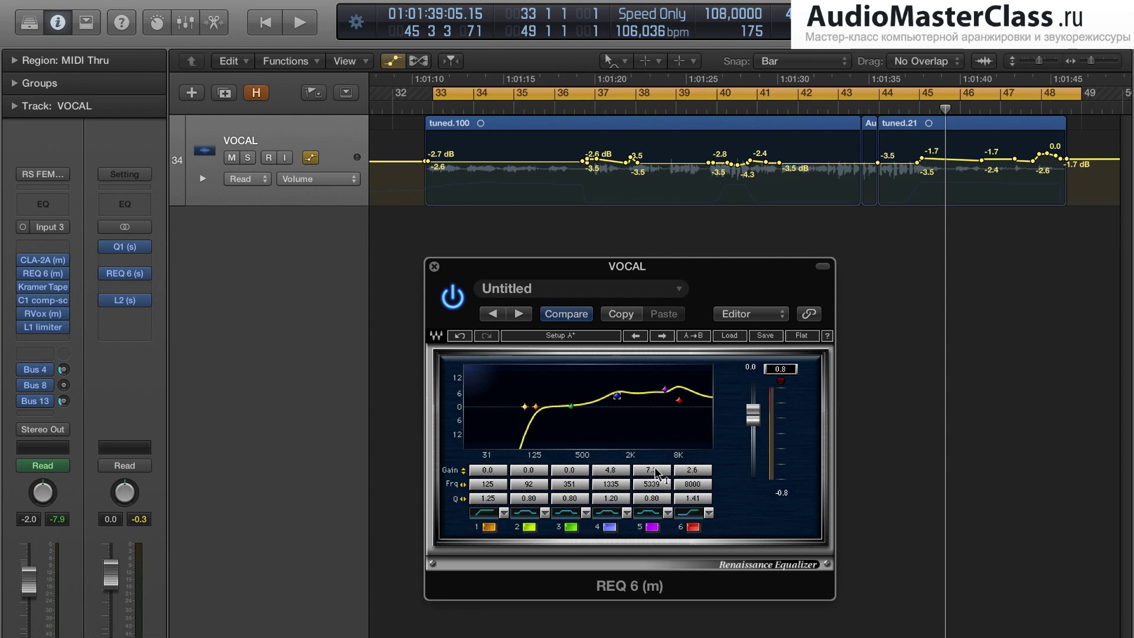
Lower REQ 6 band 5 gain to about 0.6 dB during playback and raise it to 7.6 dB.
{"action": "key", "text": "space"}
{"action": "left_click_drag", "start_coordinate": [655, 475], "coordinate": [655, 509]}
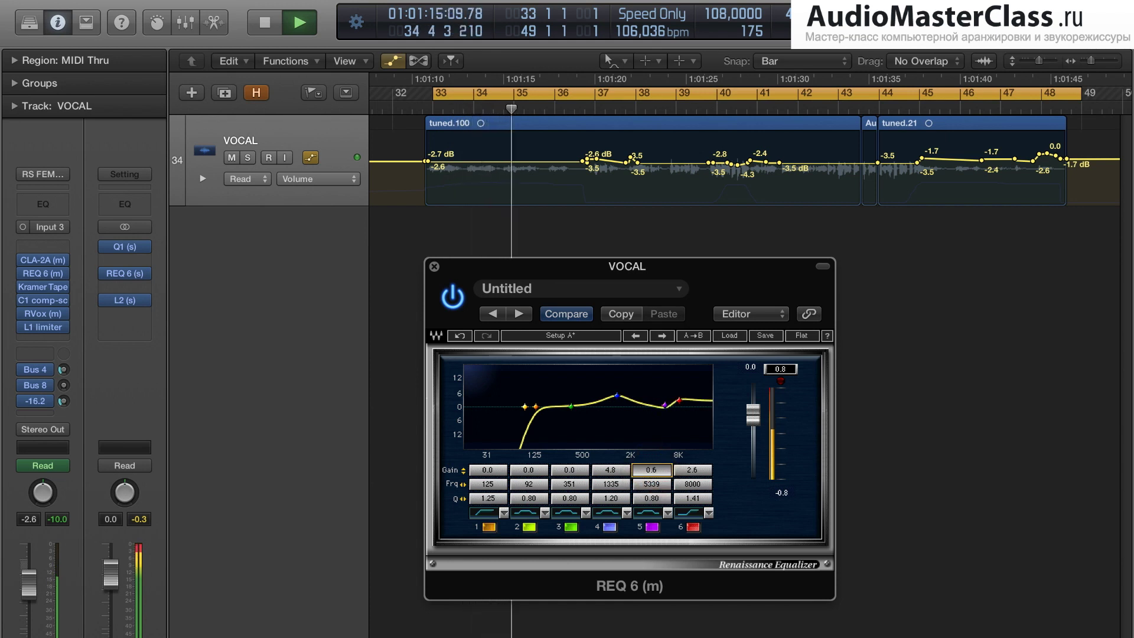
{"action": "left_click_drag", "start_coordinate": [655, 509], "coordinate": [654, 472]}
{"action": "key", "text": "space"}
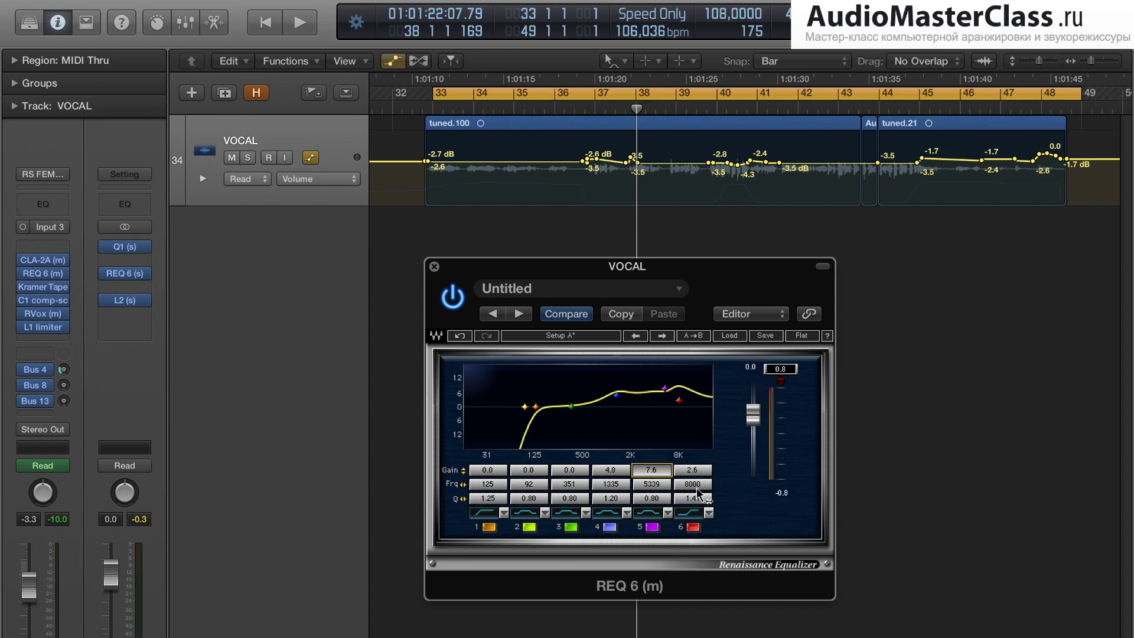
Lower REQ 6 band 6 gain to 0 dB, listen to the vocal, and raise the gain to 2.2 dB.
{"action": "left_click_drag", "start_coordinate": [692, 470], "coordinate": [692, 488]}
{"action": "key", "text": "space"}
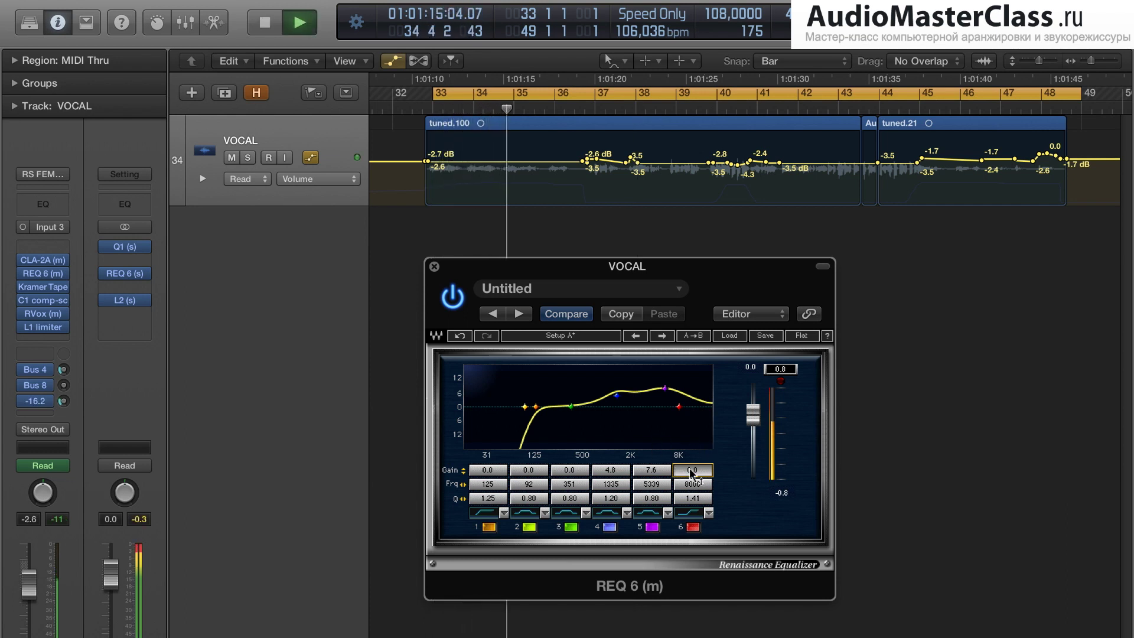
{"action": "mouse_move", "coordinate": [693, 473]}
{"action": "left_mouse_down"}
{"action": "mouse_move", "coordinate": [691, 446]}
{"action": "mouse_move", "coordinate": [691, 466]}
{"action": "left_mouse_up"}
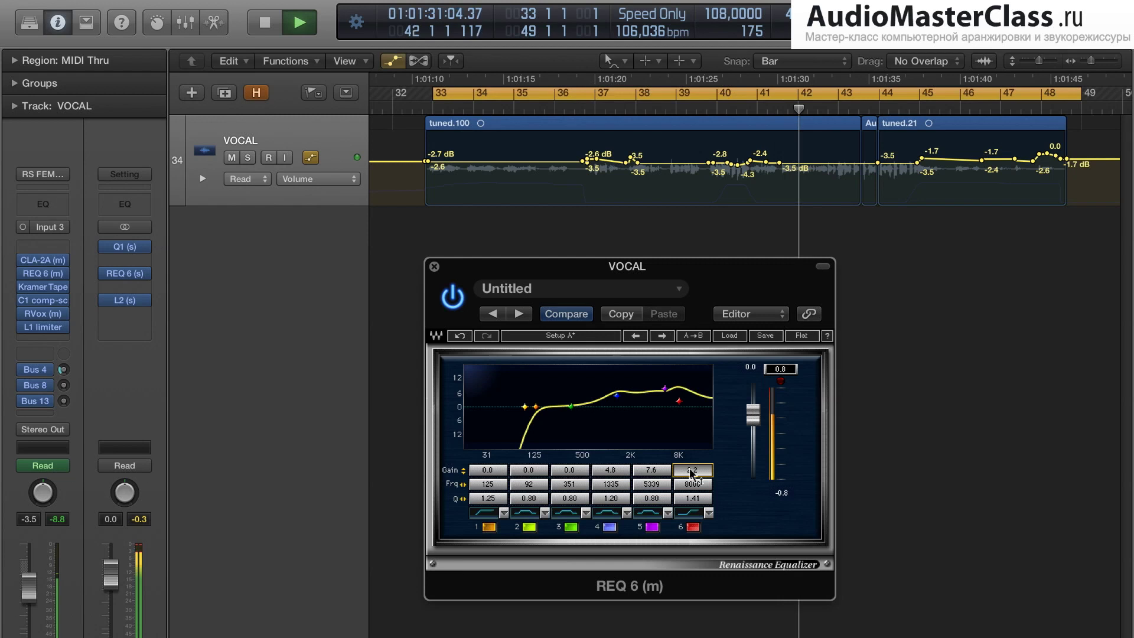
{"action": "key", "text": "space"}
Examine the filter types available for REQ 6 band 1, leaving Hi-Pass selected.
{"action": "left_click", "coordinate": [503, 513]}
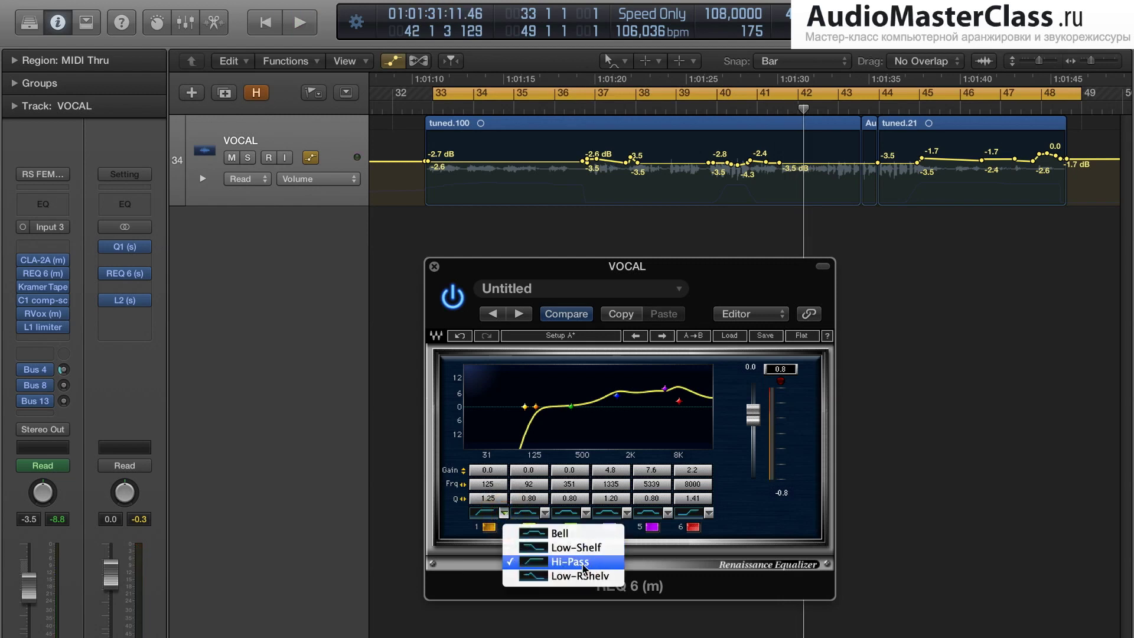
{"action": "left_click", "coordinate": [435, 447]}
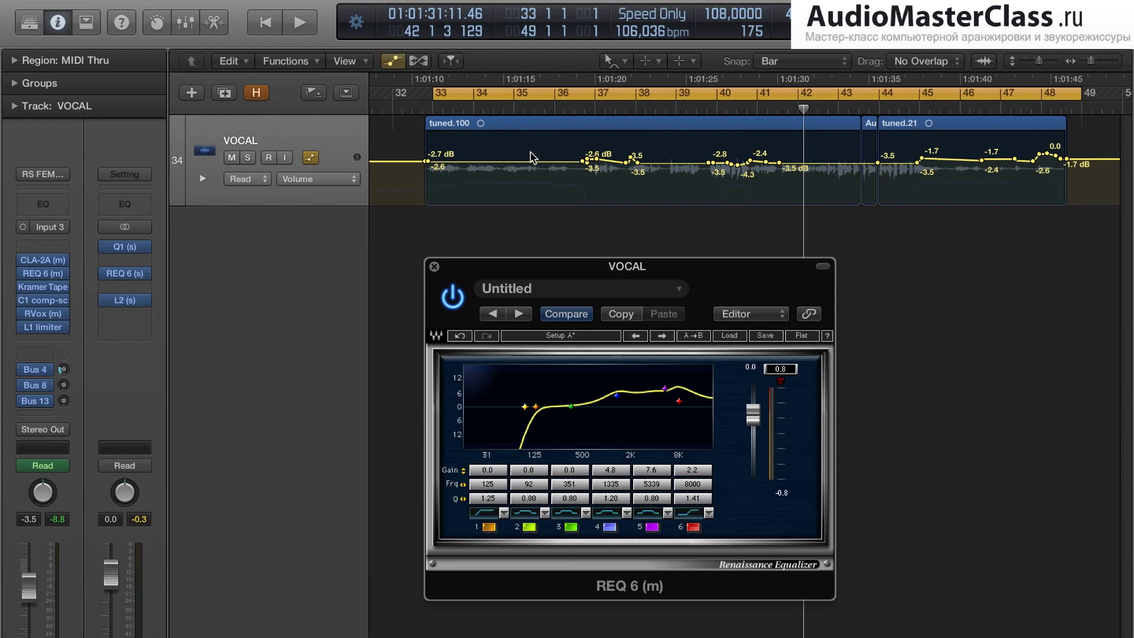
Play the vocal from around bar 34 with REQ 6 bypassed and re-enabled to compare the adjusted equalization.
{"action": "left_click", "coordinate": [498, 112]}
{"action": "double_click", "coordinate": [499, 108]}
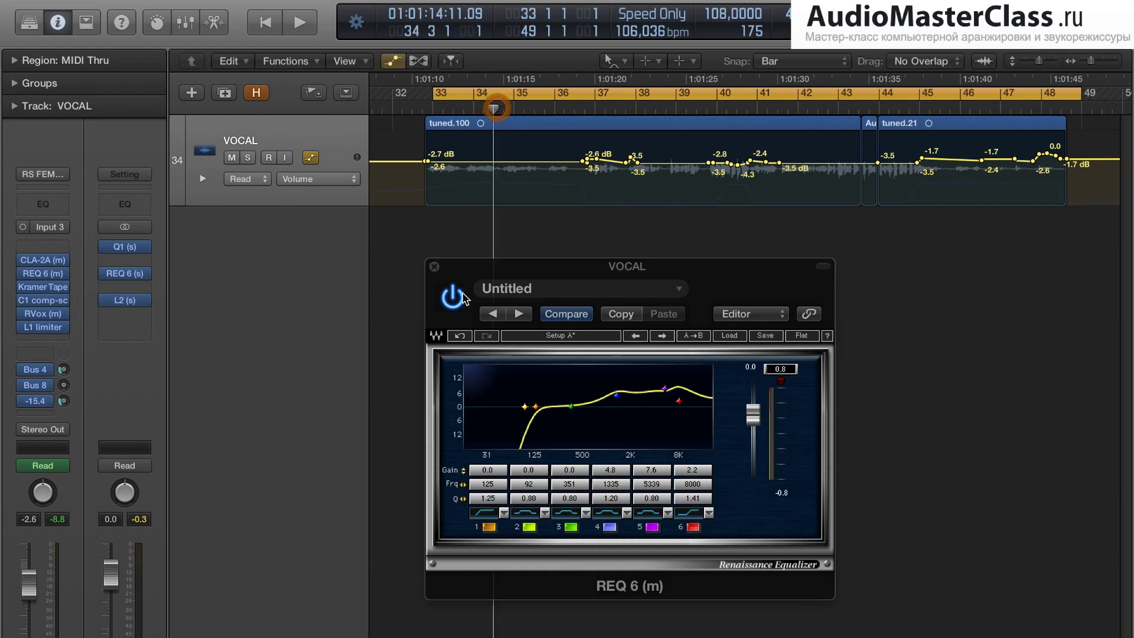
{"action": "left_click", "coordinate": [453, 297]}
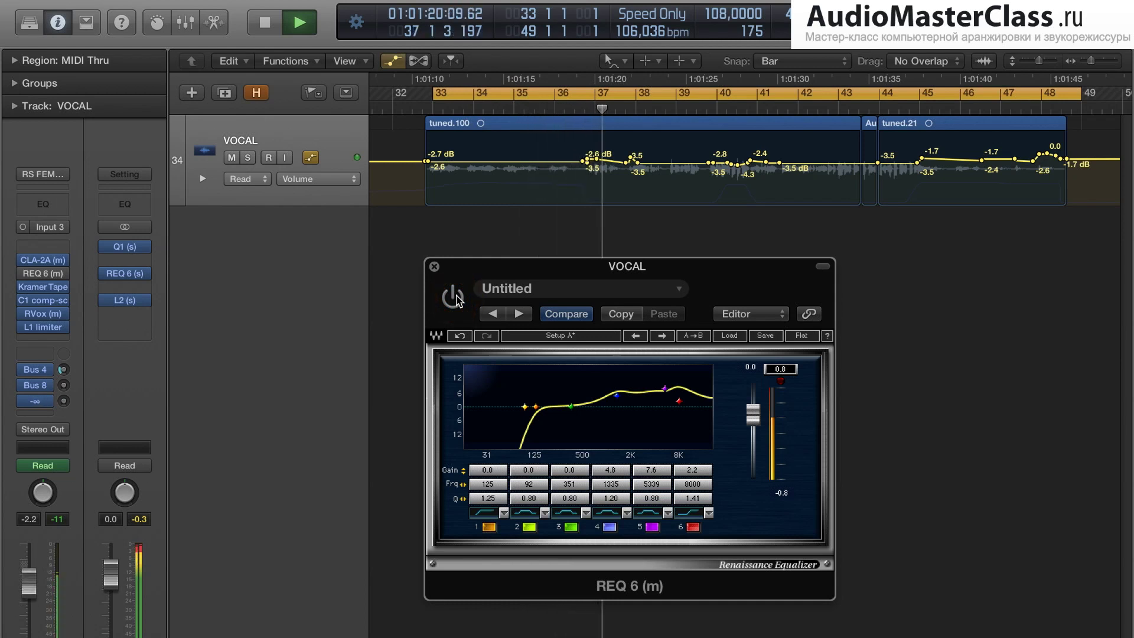
{"action": "left_click", "coordinate": [454, 297]}
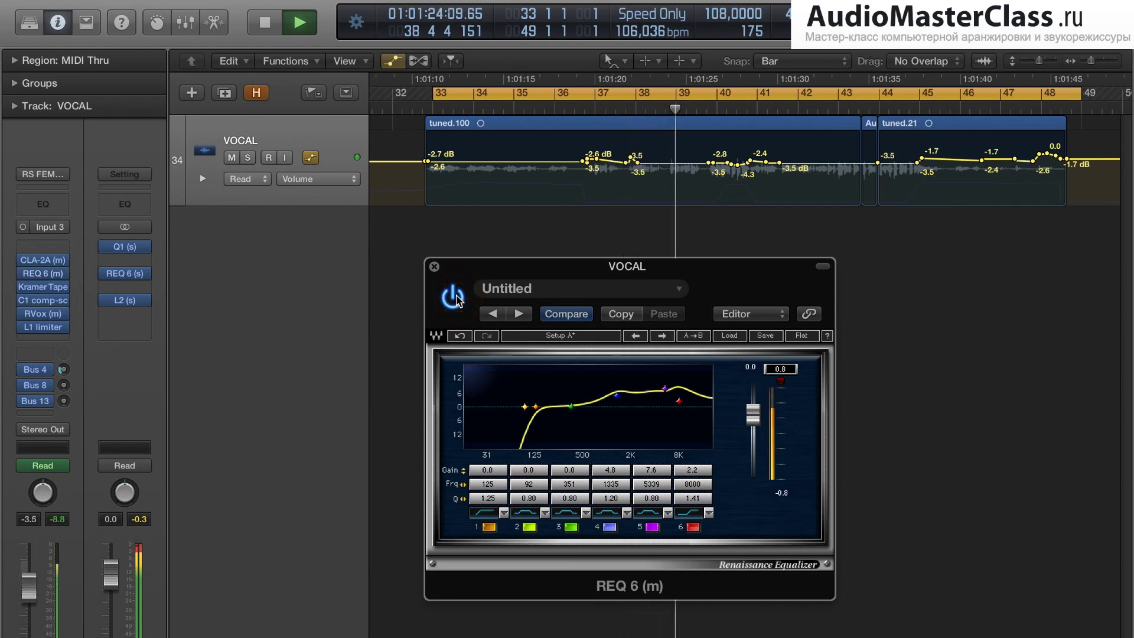
{"action": "key", "text": "space"}
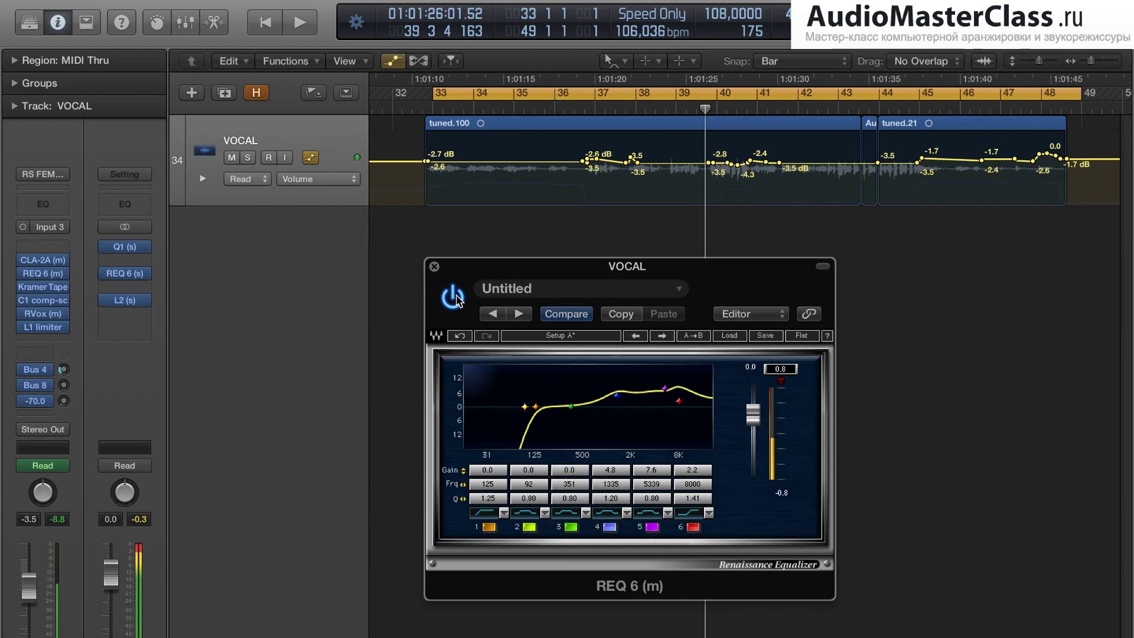